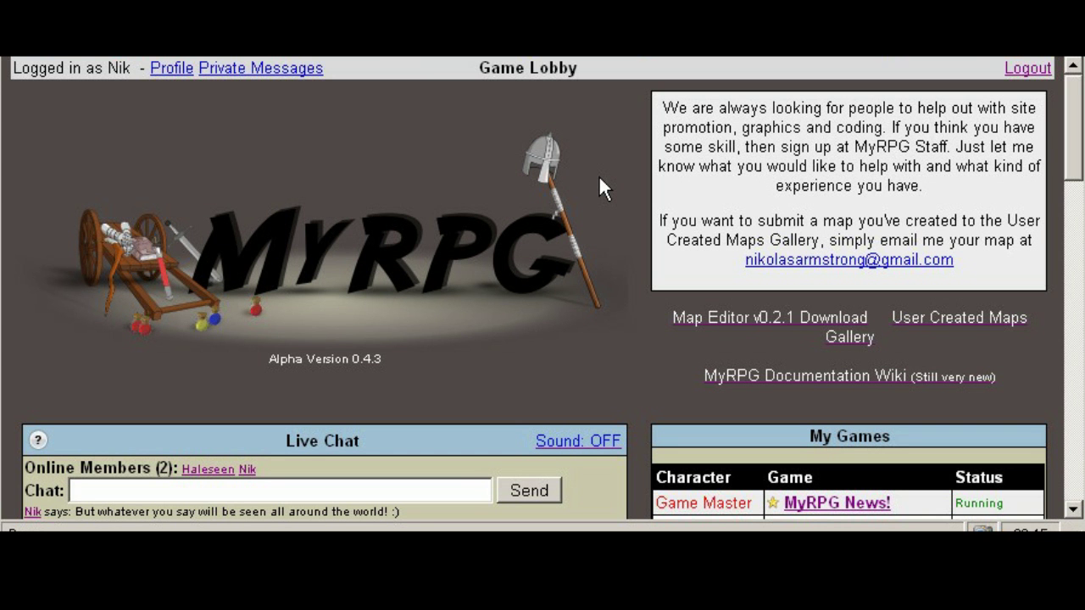
Open the Honack Village game from the list of own games in the lobby.
{"action": "left_click_drag", "start_coordinate": [1078, 136], "coordinate": [1073, 252]}
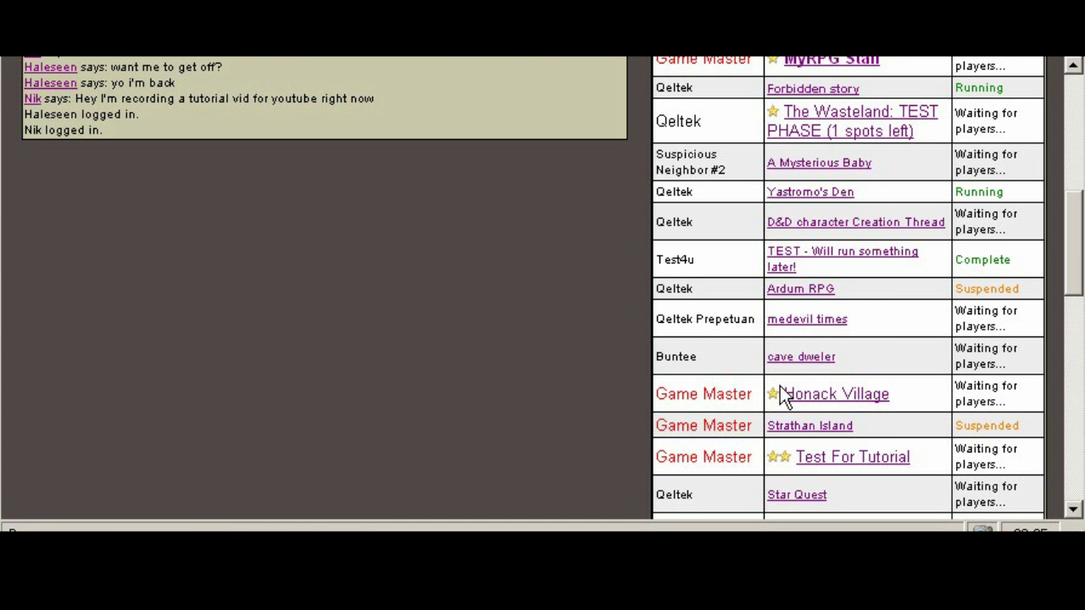
{"action": "mouse_move", "coordinate": [774, 396]}
{"action": "mouse_move", "coordinate": [773, 459]}
{"action": "left_click", "coordinate": [816, 396]}
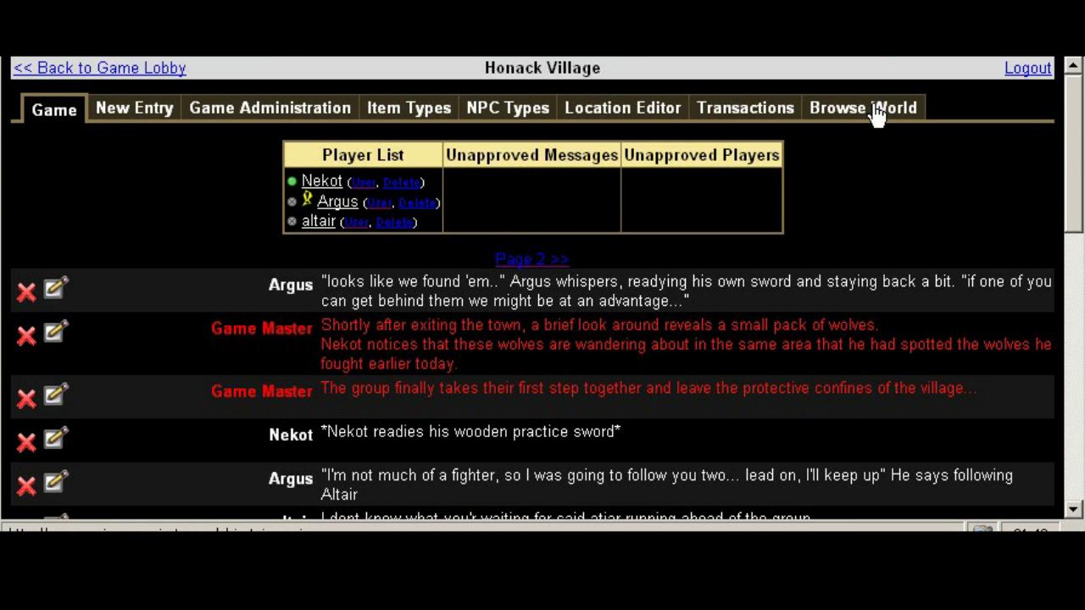
View the user profile behind the character Nekot and return to the Honack Village game page.
{"action": "left_click_drag", "start_coordinate": [290, 158], "coordinate": [413, 161]}
{"action": "left_click", "coordinate": [398, 163]}
{"action": "left_click", "coordinate": [365, 187]}
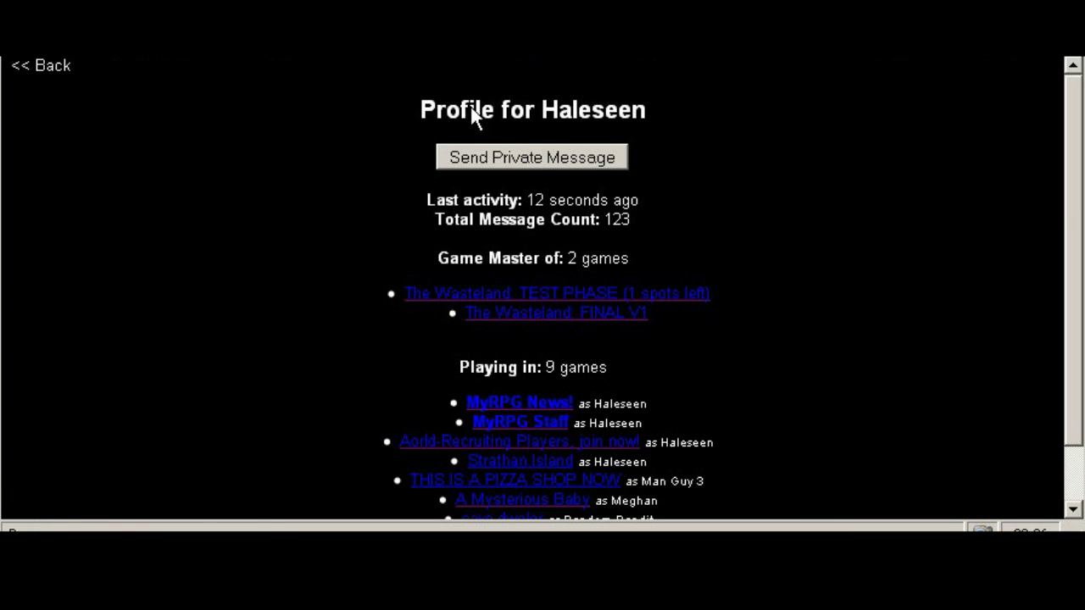
{"action": "left_click_drag", "start_coordinate": [649, 110], "coordinate": [541, 112]}
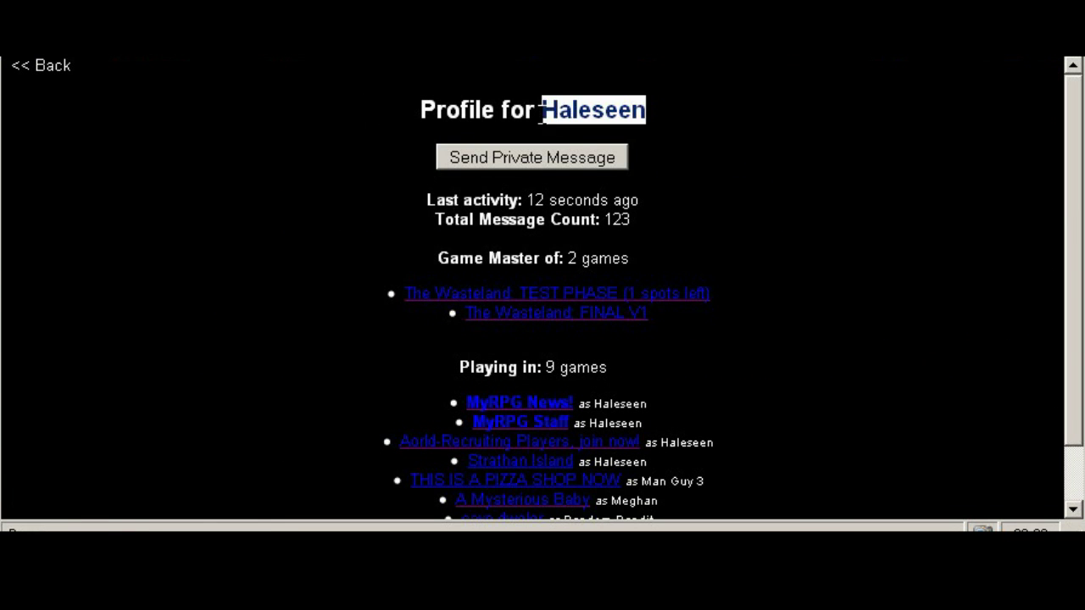
{"action": "left_click", "coordinate": [663, 114]}
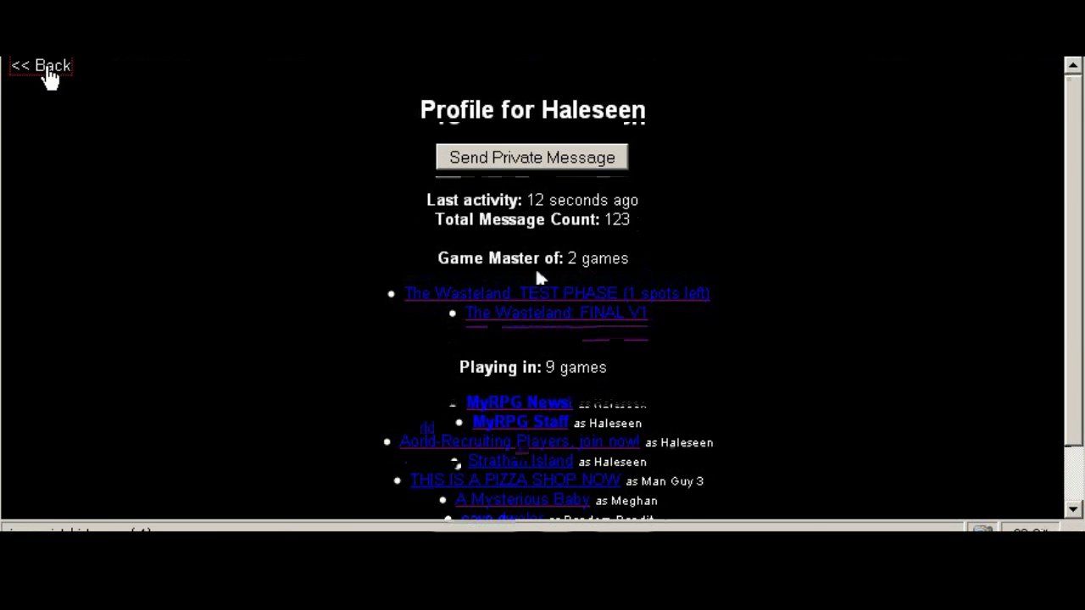
{"action": "left_click", "coordinate": [44, 68]}
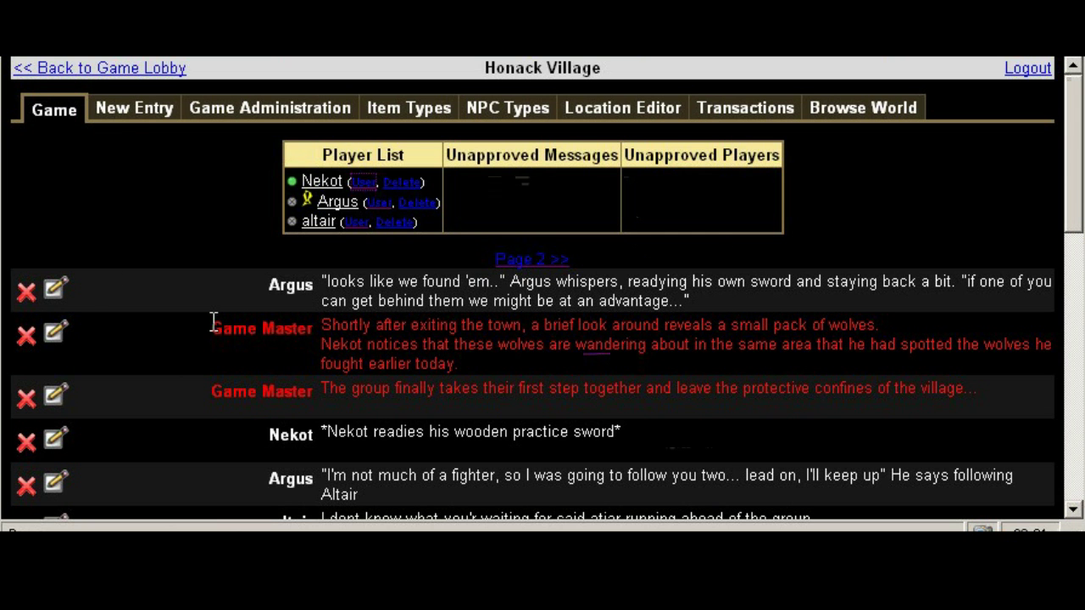
Examine the standard message form for new entries and return to the game's message log.
{"action": "left_click", "coordinate": [124, 110]}
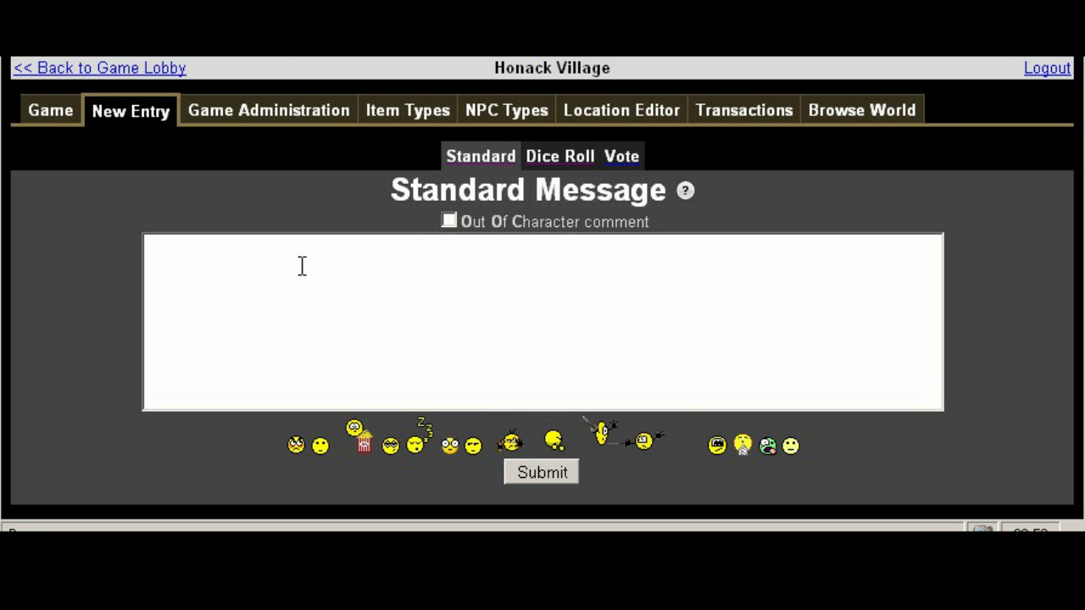
{"action": "left_click", "coordinate": [251, 264]}
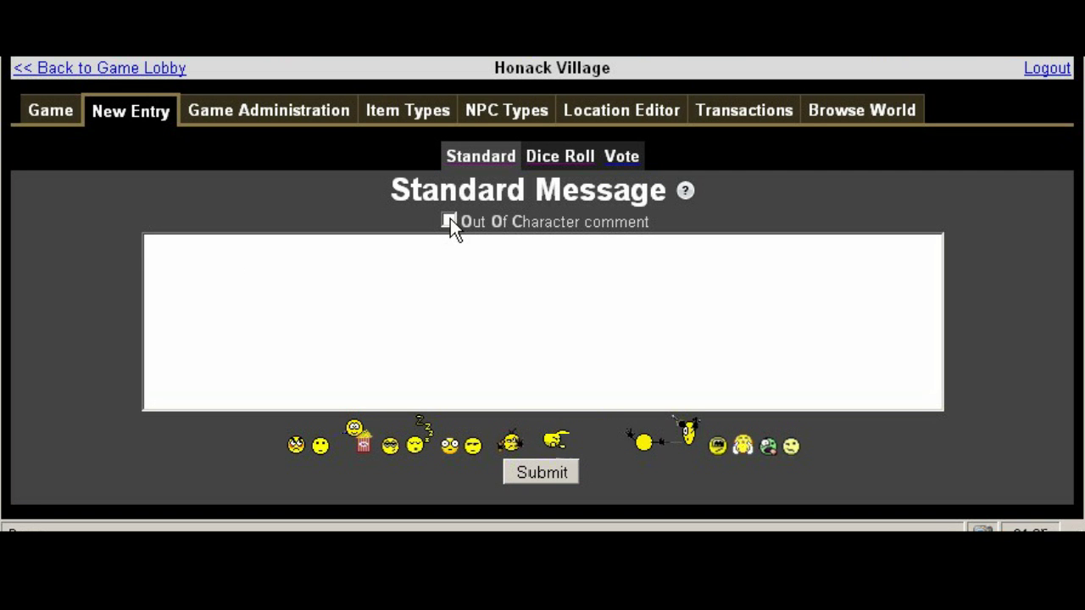
{"action": "left_click", "coordinate": [46, 112]}
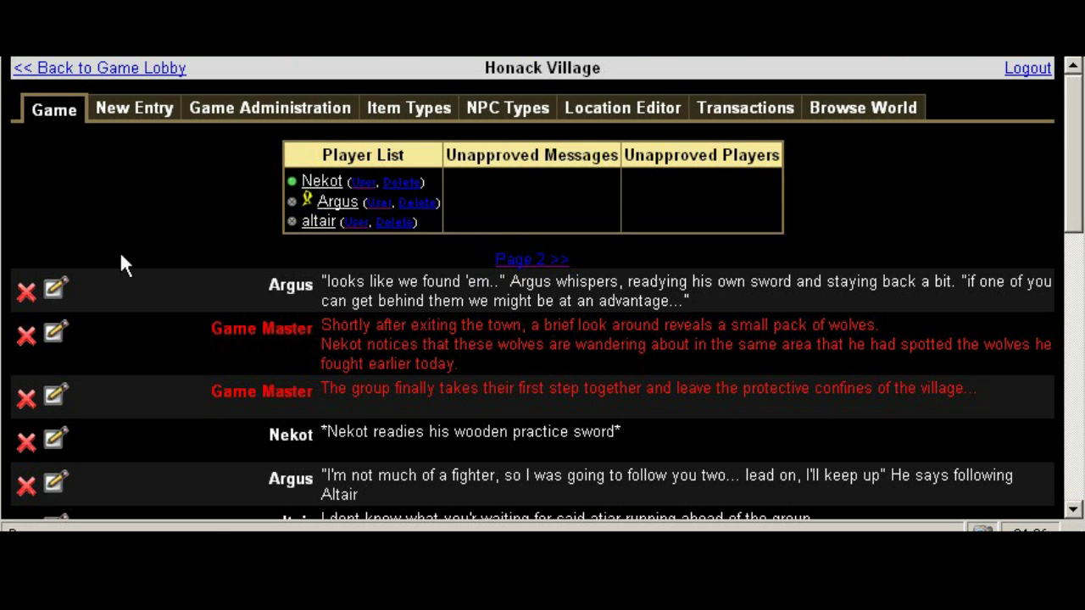
Start a new dice roll message and add one D20, three D6 and one D10 to the roll formula.
{"action": "left_click", "coordinate": [135, 110]}
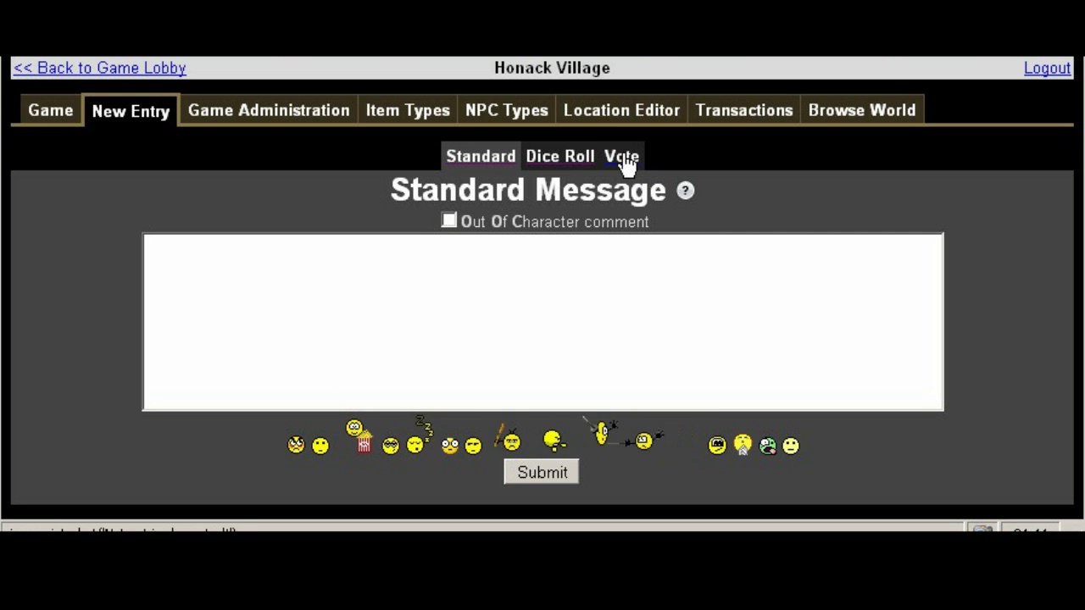
{"action": "left_click", "coordinate": [566, 159]}
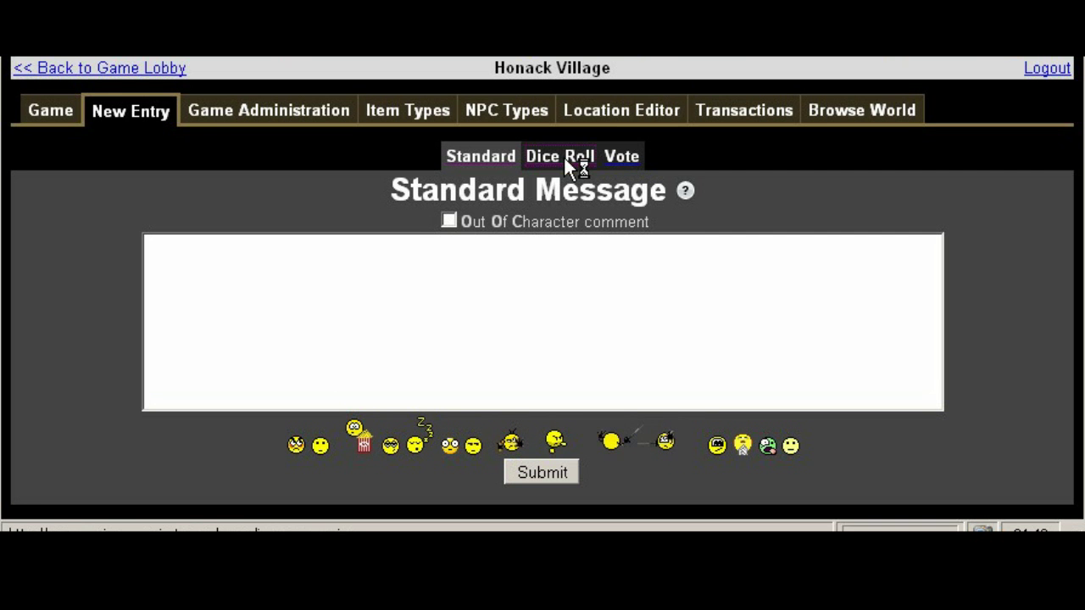
{"action": "scroll", "coordinate": [1078, 193], "scroll_direction": "down", "scroll_amount": 1}
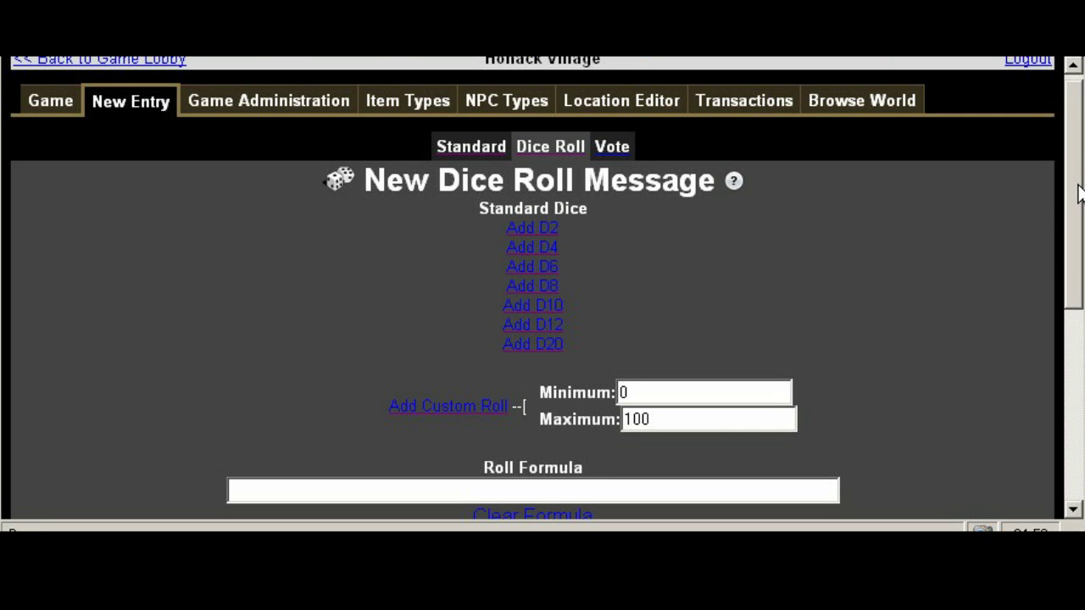
{"action": "left_click_drag", "start_coordinate": [1078, 193], "coordinate": [1079, 237]}
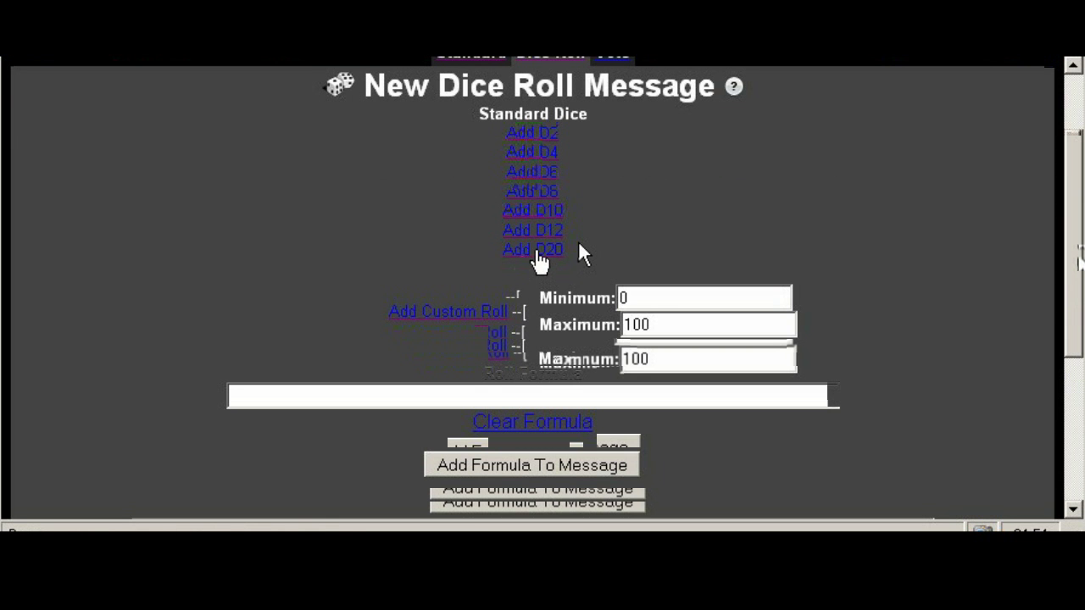
{"action": "left_click", "coordinate": [539, 254]}
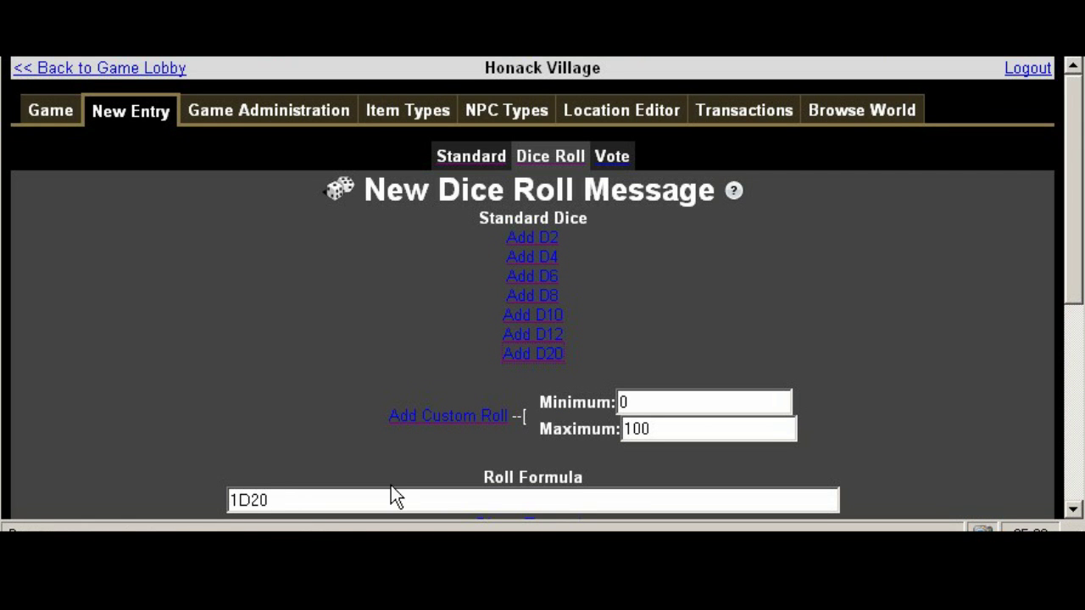
{"action": "left_click", "coordinate": [548, 279]}
{"action": "left_click", "coordinate": [548, 280]}
{"action": "left_click", "coordinate": [549, 279]}
{"action": "left_click", "coordinate": [536, 317]}
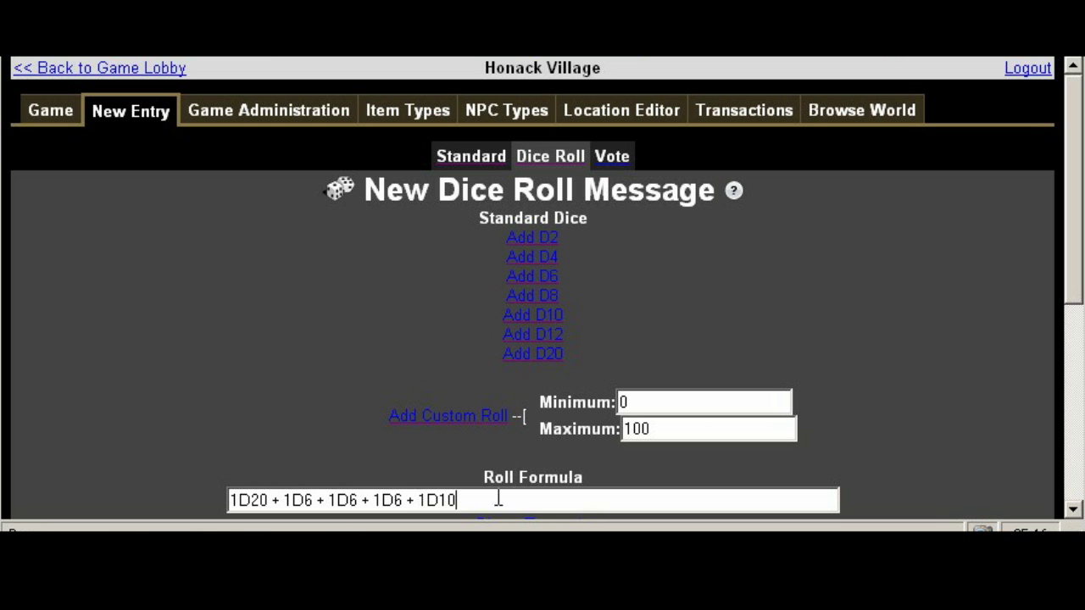
Add 20 to the roll formula, enclose the whole sum in parentheses and divide it by 2.
{"action": "type", "text": "+20)"}
{"action": "key", "text": "Home"}
{"action": "type", "text": "("}
{"action": "key", "text": "End"}
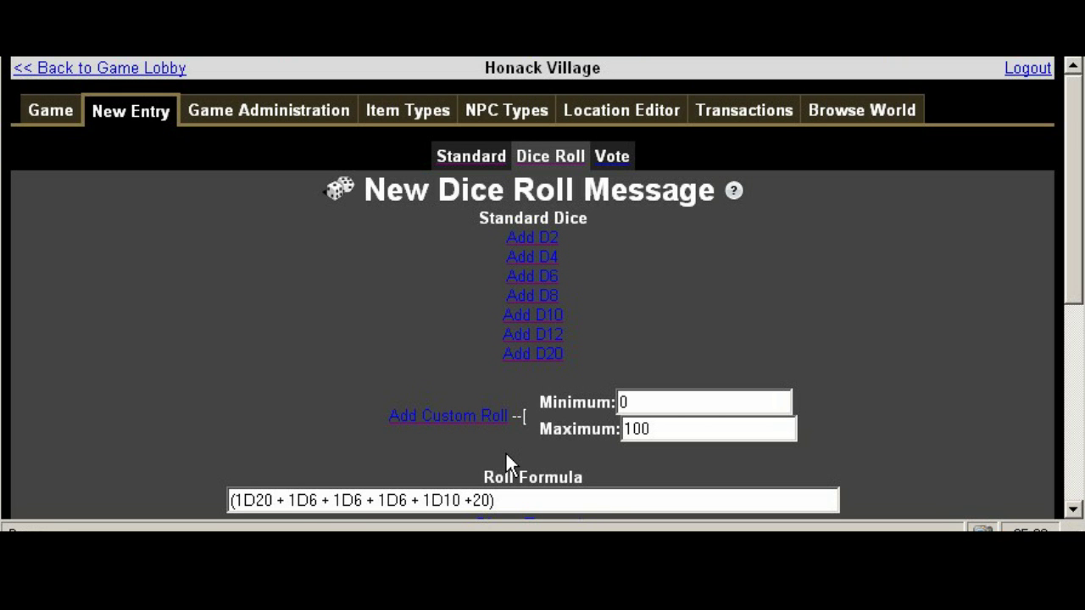
{"action": "type", "text": "/2"}
Replace the three separate 1D6 terms with 3D6, making the roll formula (1D20 + 3D6 + 1D10 +20)/2.
{"action": "scroll", "coordinate": [274, 326], "scroll_direction": "down", "scroll_amount": 2}
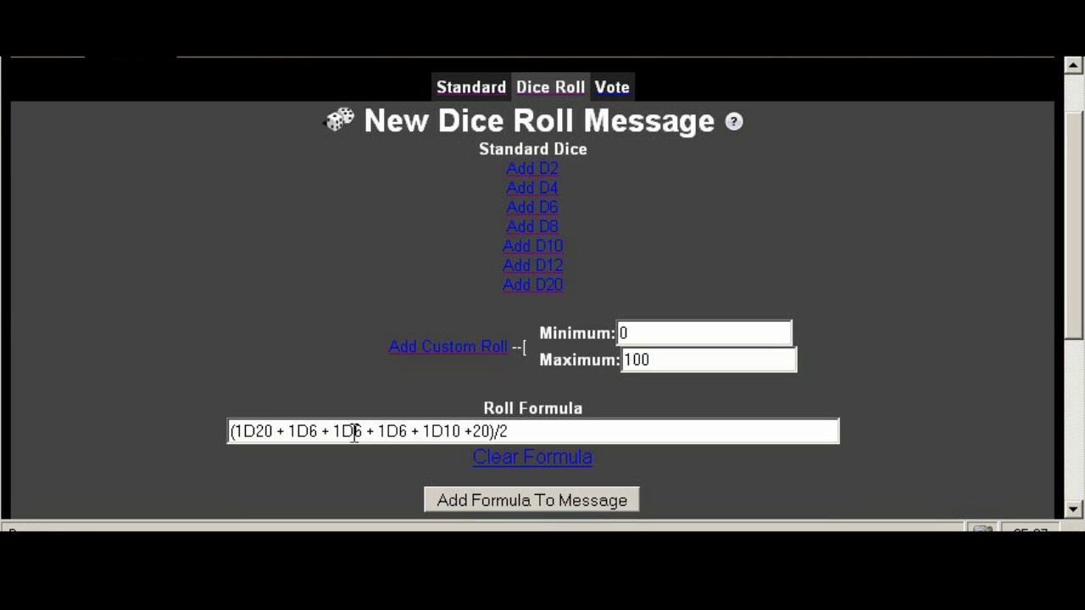
{"action": "left_click_drag", "start_coordinate": [444, 432], "coordinate": [431, 432]}
{"action": "key", "text": "Left"}
{"action": "key", "text": "Left"}
{"action": "key", "text": "Left"}
{"action": "key", "text": "Left"}
{"action": "key", "text": "Left"}
{"action": "key", "text": "shift+Left"}
{"action": "key", "text": "shift+Left"}
{"action": "key", "text": "shift+Left"}
{"action": "key", "text": "shift+Left"}
{"action": "key", "text": "shift+Left"}
{"action": "key", "text": "shift+Left"}
{"action": "key", "text": "shift+Left"}
{"action": "key", "text": "shift+Left"}
{"action": "key", "text": "shift+Left"}
{"action": "key", "text": "shift+Left"}
{"action": "key", "text": "shift+Left"}
{"action": "key", "text": "shift+Left"}
{"action": "key", "text": "shift+Left"}
{"action": "key", "text": "shift+Left"}
{"action": "key", "text": "shift+Left"}
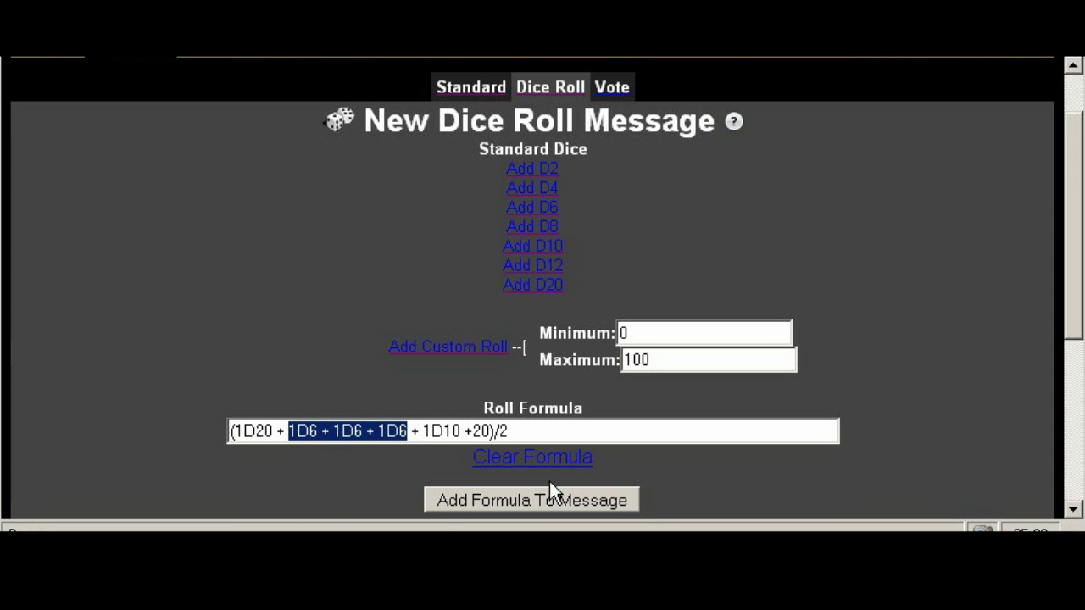
{"action": "type", "text": "1D6"}
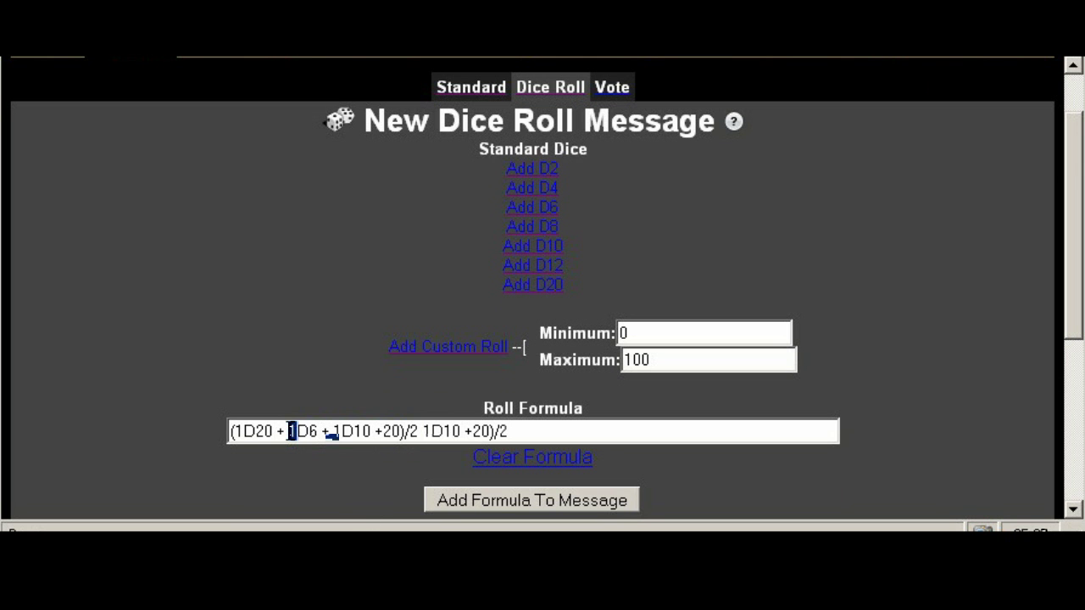
{"action": "type", "text": "3"}
{"action": "key", "text": "Left"}
{"action": "left_click_drag", "start_coordinate": [266, 428], "coordinate": [243, 431]}
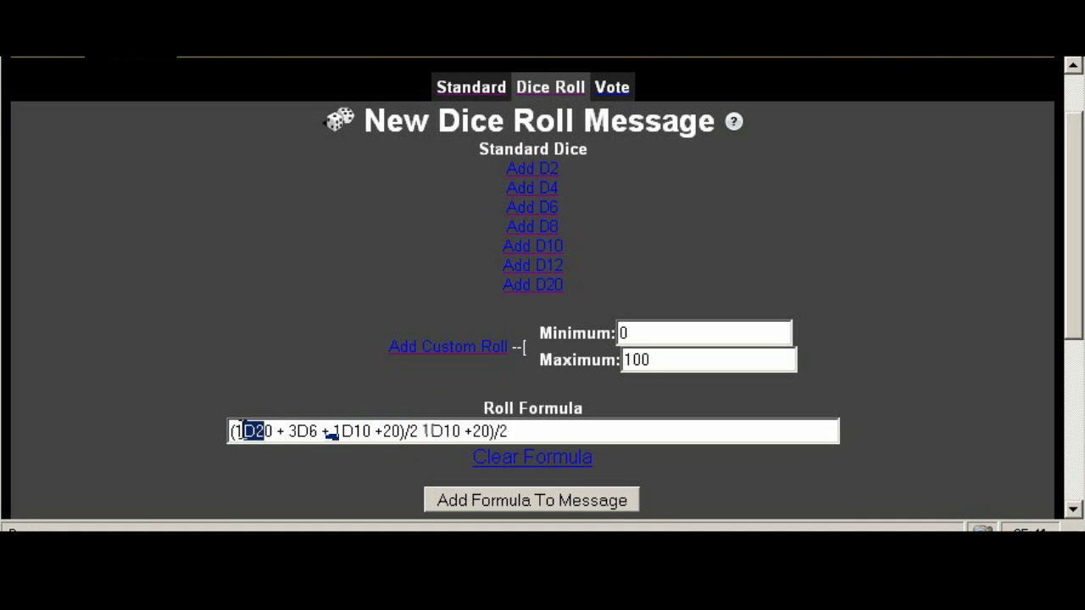
{"action": "left_click", "coordinate": [263, 432]}
Write "You attempt to do something..." in the message body and insert the roll formula on the line below.
{"action": "left_click_drag", "start_coordinate": [1077, 291], "coordinate": [1076, 364]}
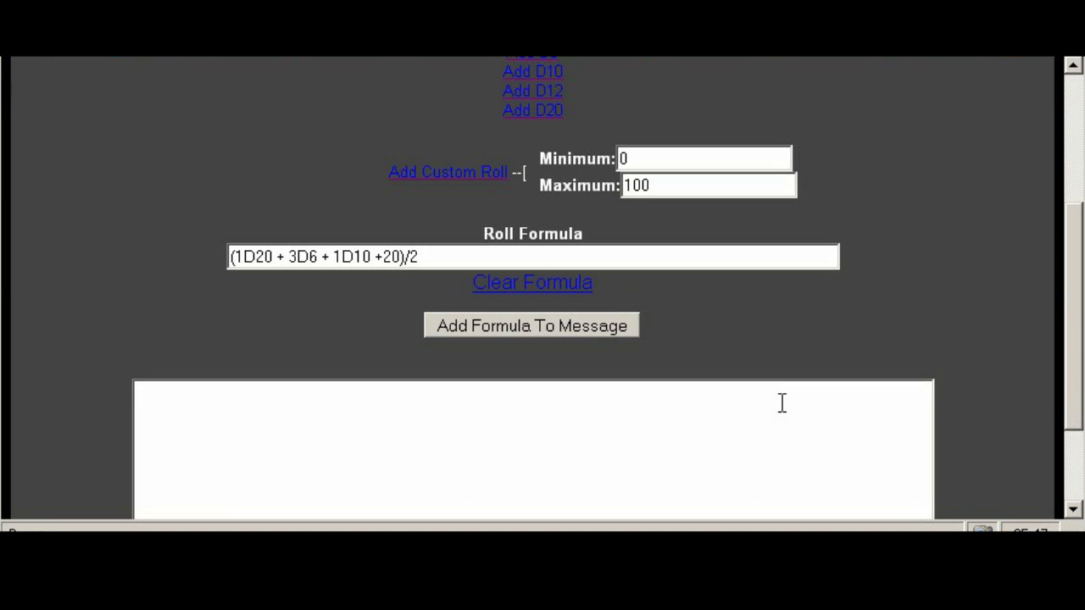
{"action": "left_click", "coordinate": [237, 409]}
{"action": "type", "text": "You attempt to do something..."}
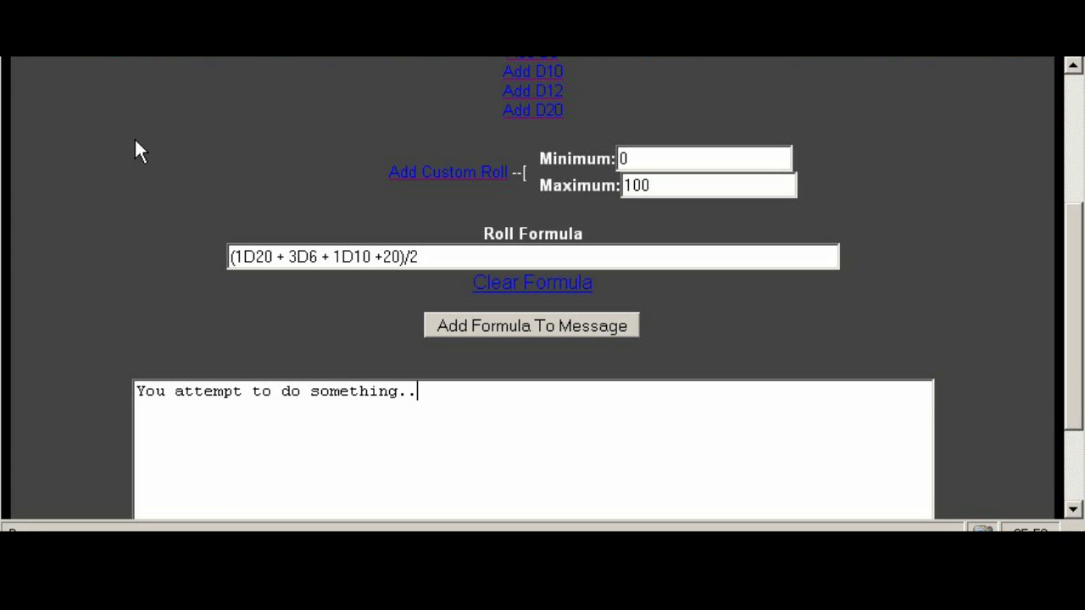
{"action": "key", "text": "Return"}
{"action": "left_click", "coordinate": [499, 331]}
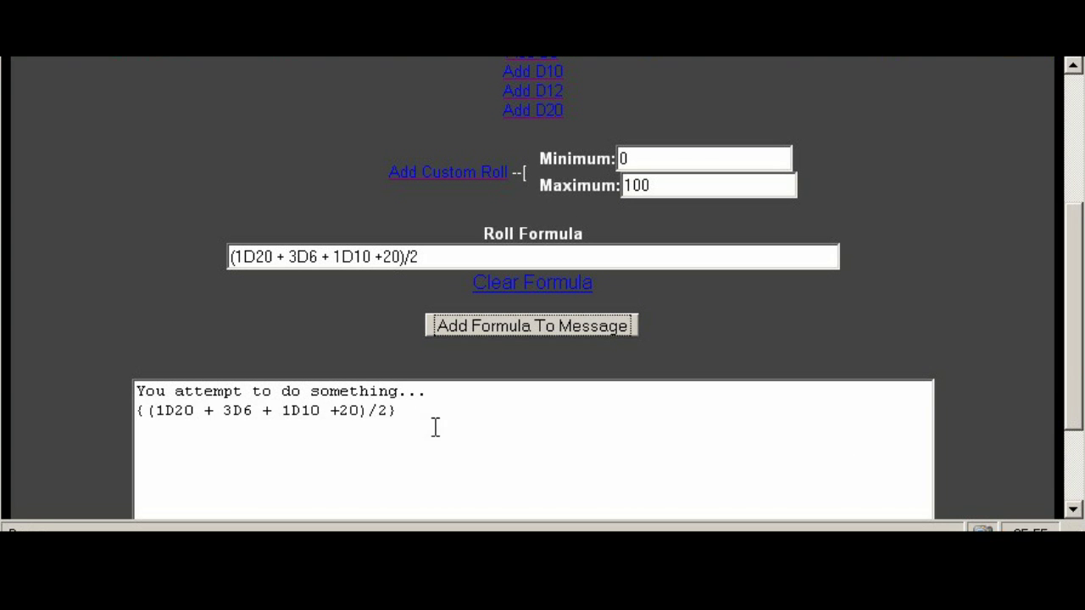
{"action": "key", "text": "Return"}
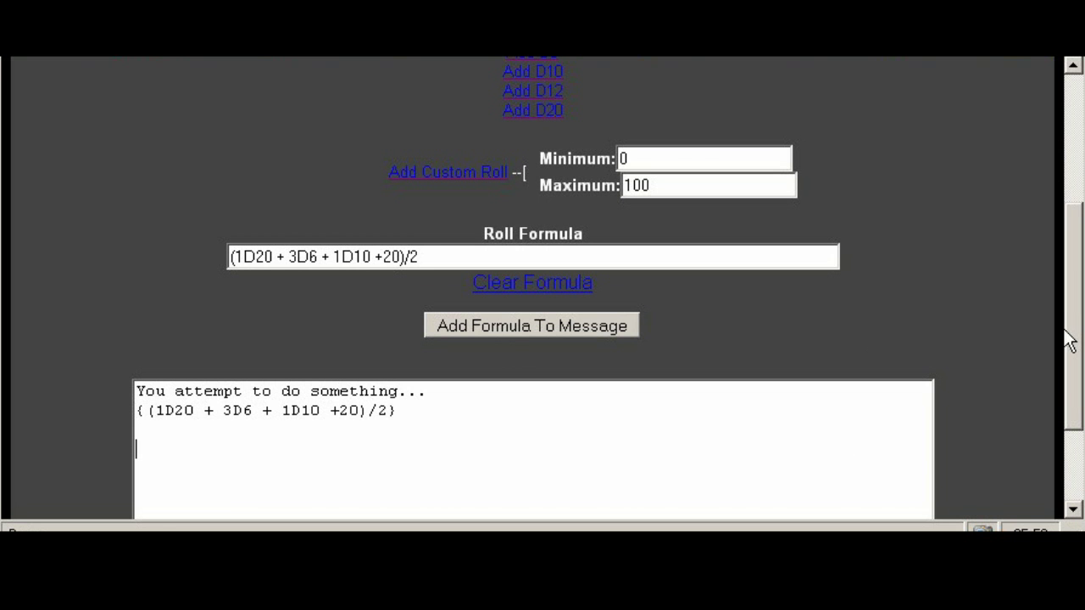
{"action": "left_click_drag", "start_coordinate": [1071, 341], "coordinate": [1074, 402]}
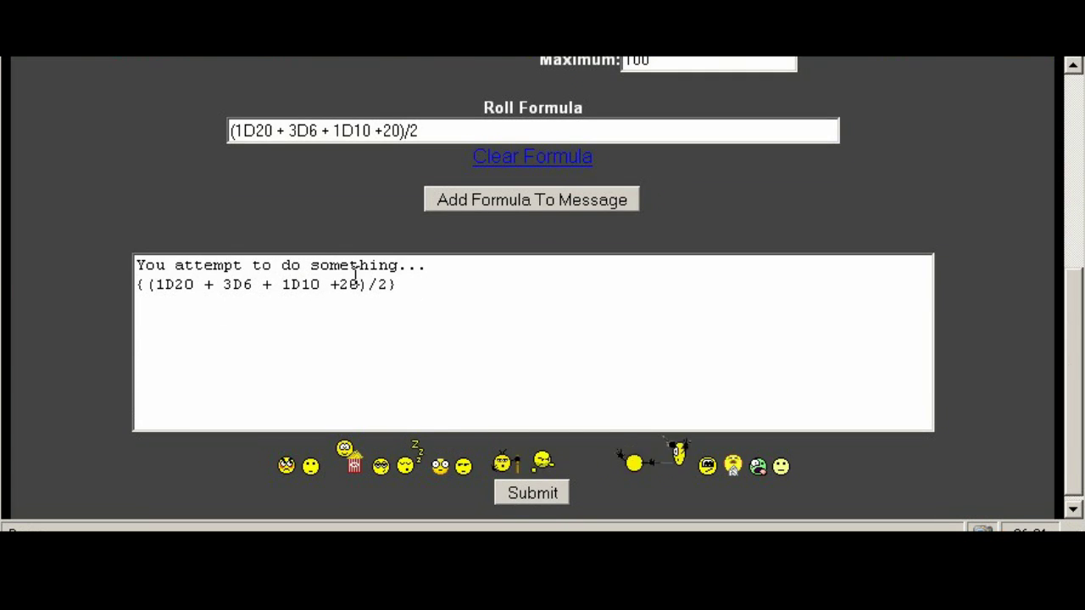
Submit the dice roll message and review its rolled result in the game log.
{"action": "left_click_drag", "start_coordinate": [394, 285], "coordinate": [142, 298]}
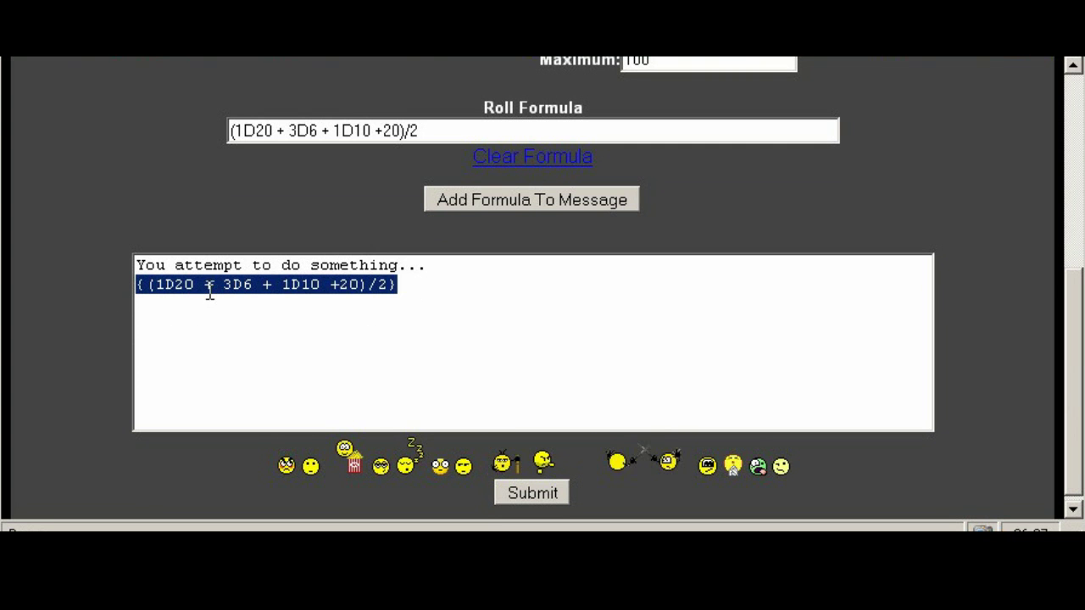
{"action": "left_click", "coordinate": [97, 265]}
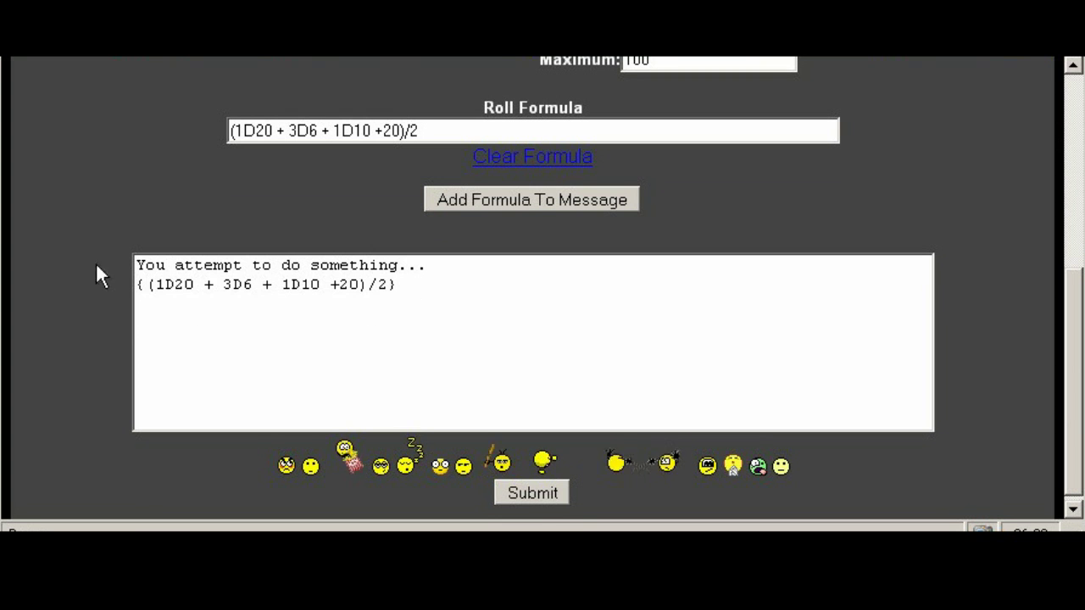
{"action": "left_click", "coordinate": [535, 497]}
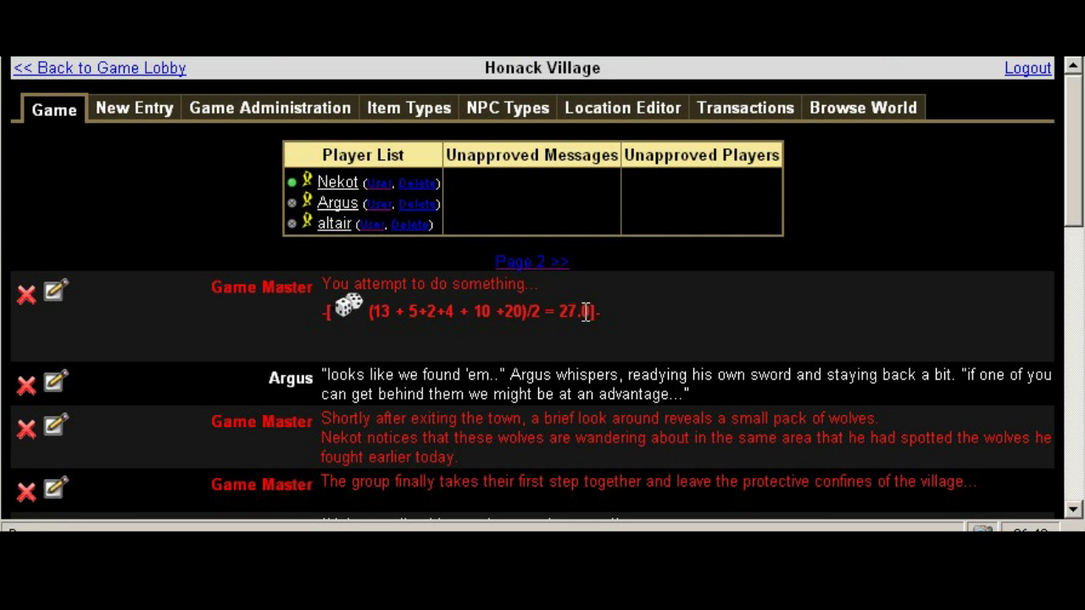
{"action": "mouse_move", "coordinate": [384, 315]}
{"action": "mouse_move", "coordinate": [429, 313]}
{"action": "mouse_move", "coordinate": [572, 314]}
Post a new standard message containing the inline roll {3d6} and check its result in the game log.
{"action": "left_click", "coordinate": [146, 118]}
{"action": "type", "text": "("}
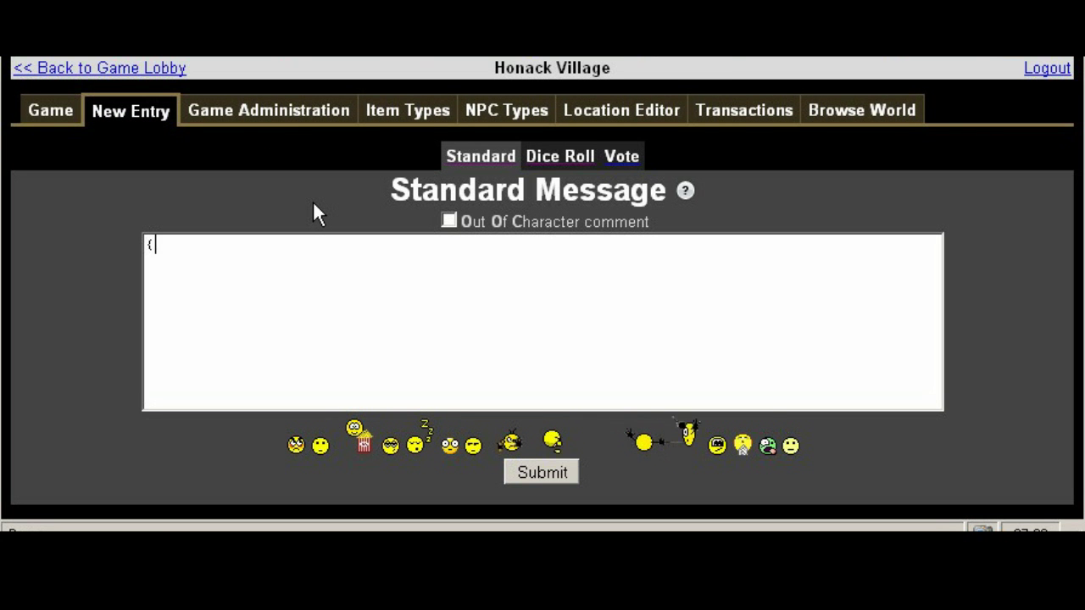
{"action": "type", "text": ")"}
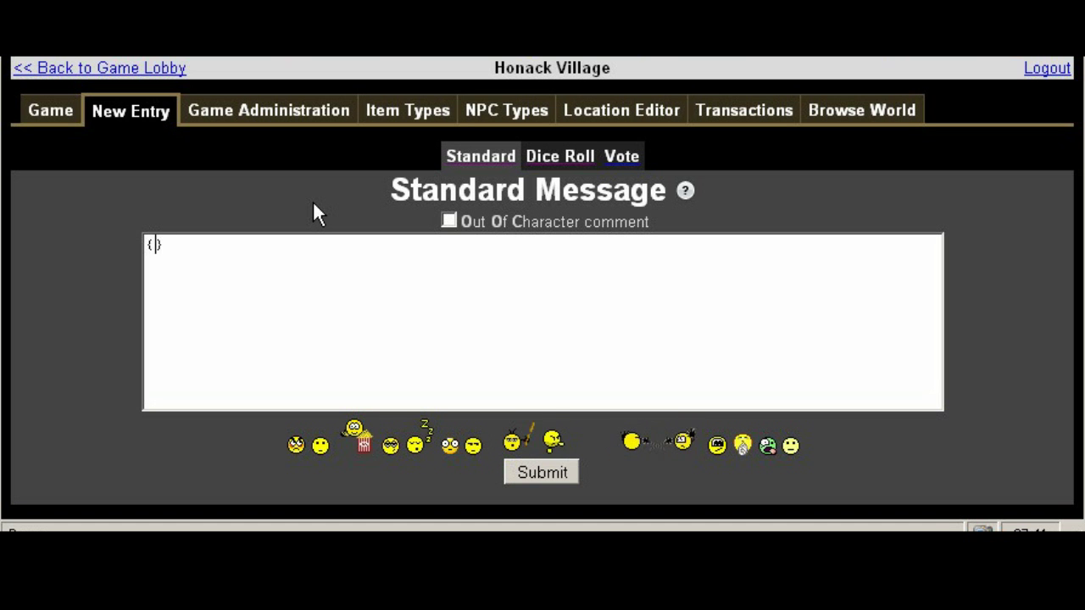
{"action": "type", "text": "3d6"}
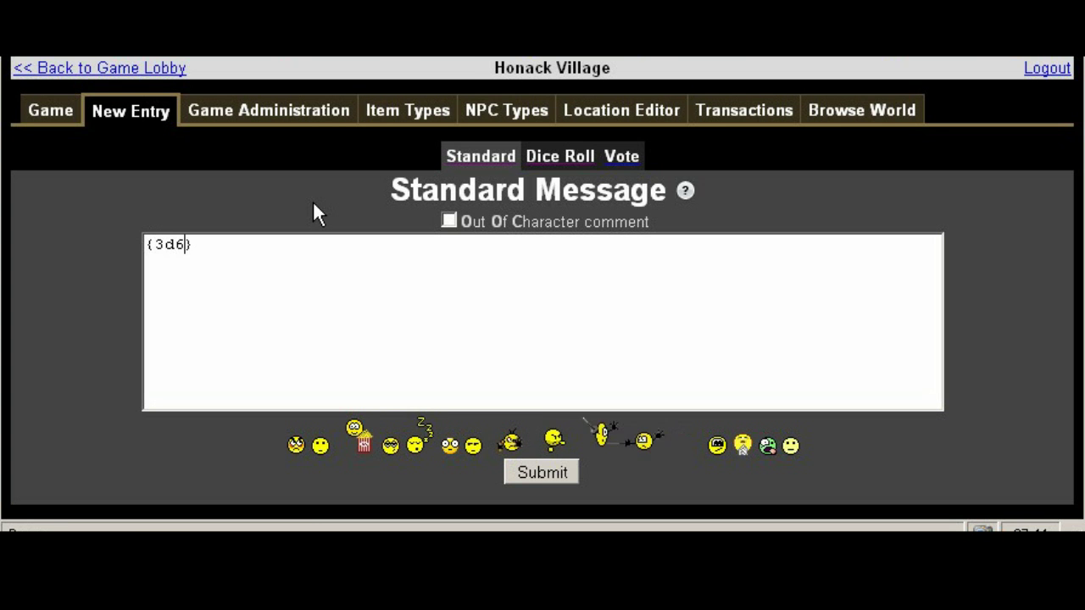
{"action": "left_click", "coordinate": [547, 472]}
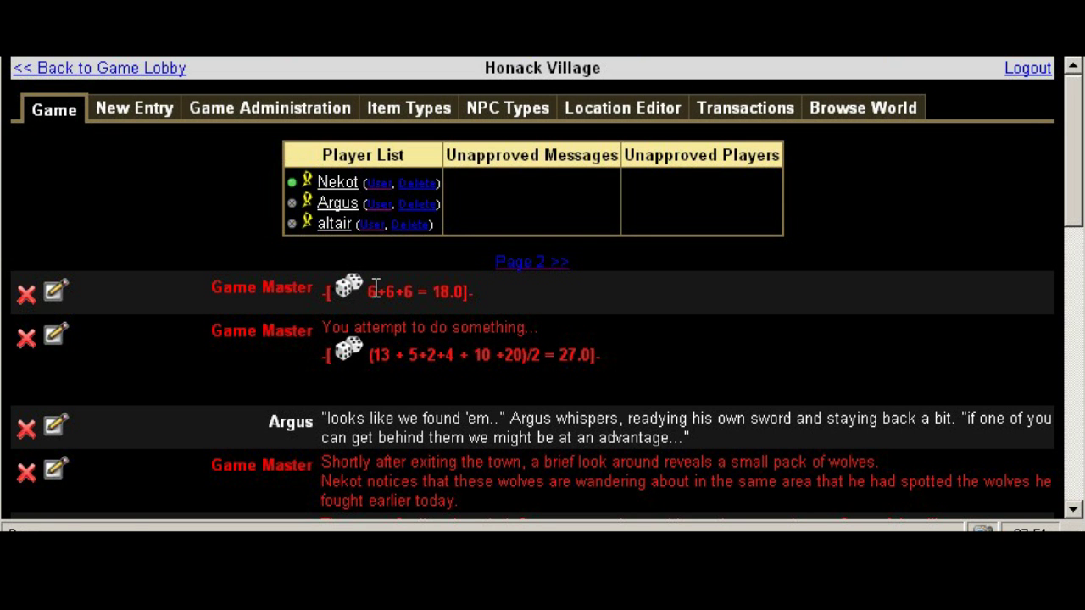
{"action": "mouse_move", "coordinate": [375, 289]}
Start another new entry and try to open the Vote message type.
{"action": "left_click", "coordinate": [136, 111]}
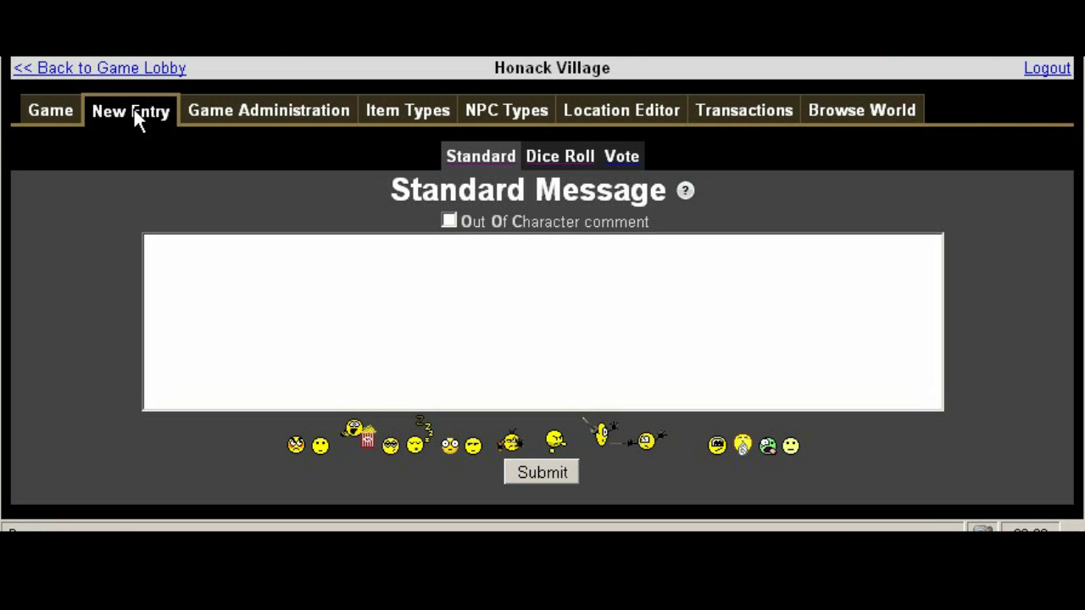
{"action": "left_click", "coordinate": [623, 157]}
{"action": "left_click", "coordinate": [553, 255]}
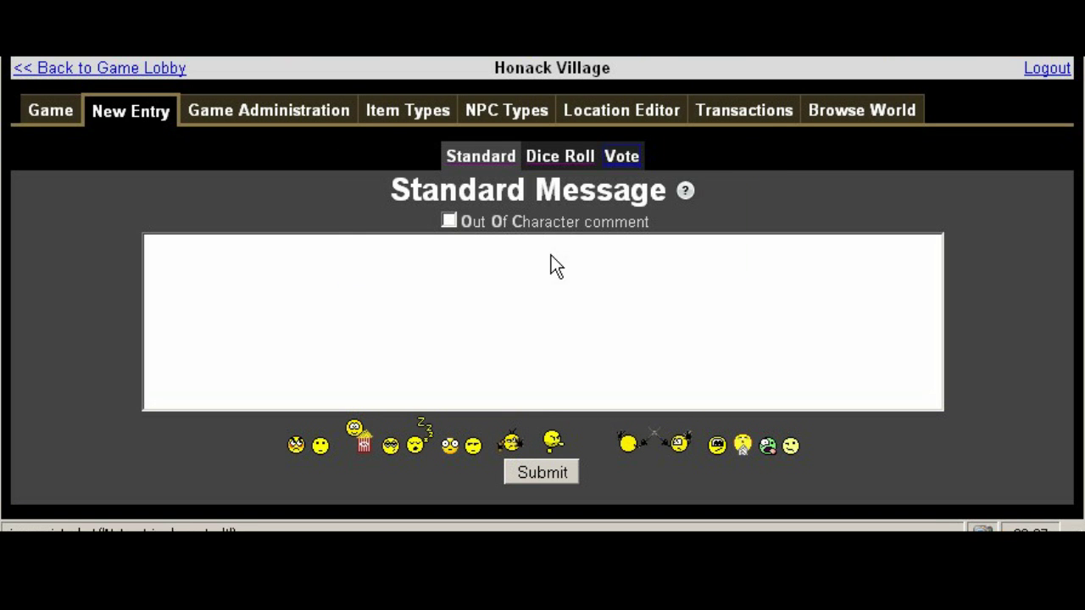